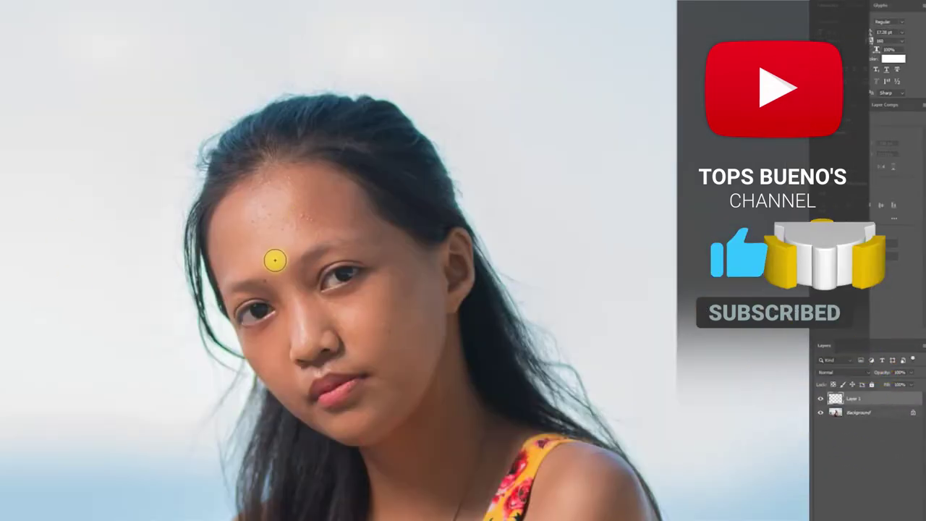
# Step: Merge visible layers so Layer 1's retouch joins the Background layer
pyautogui.scroll(3, 282, 240)
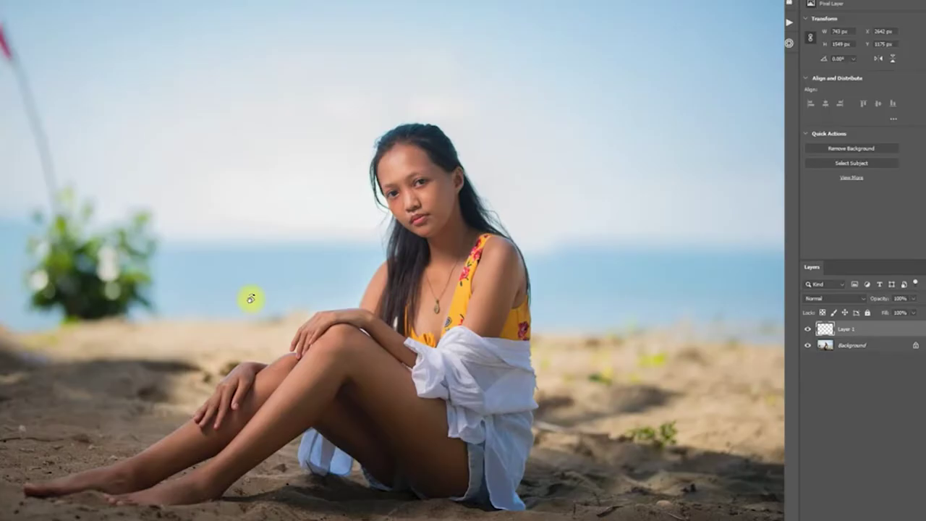
pyautogui.rightClick(889, 345)
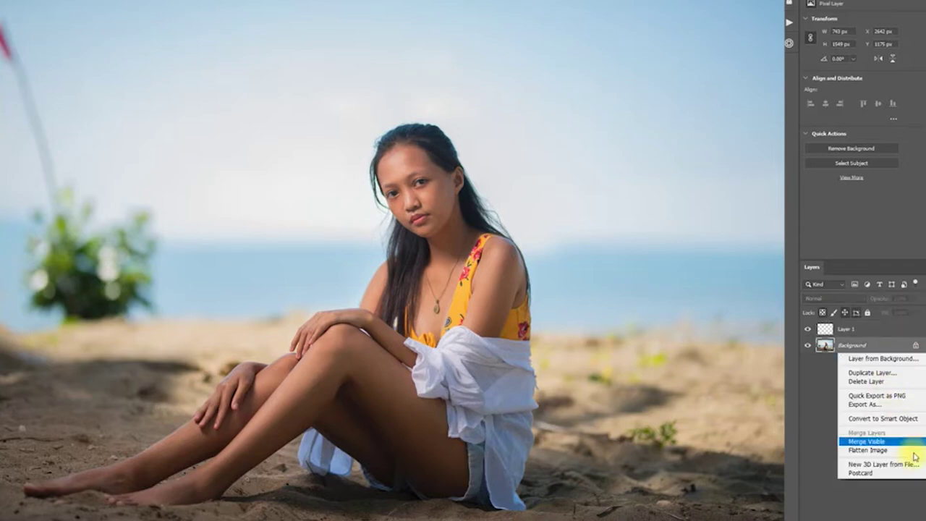
pyautogui.click(900, 449)
pyautogui.scroll(1, 399, 215)
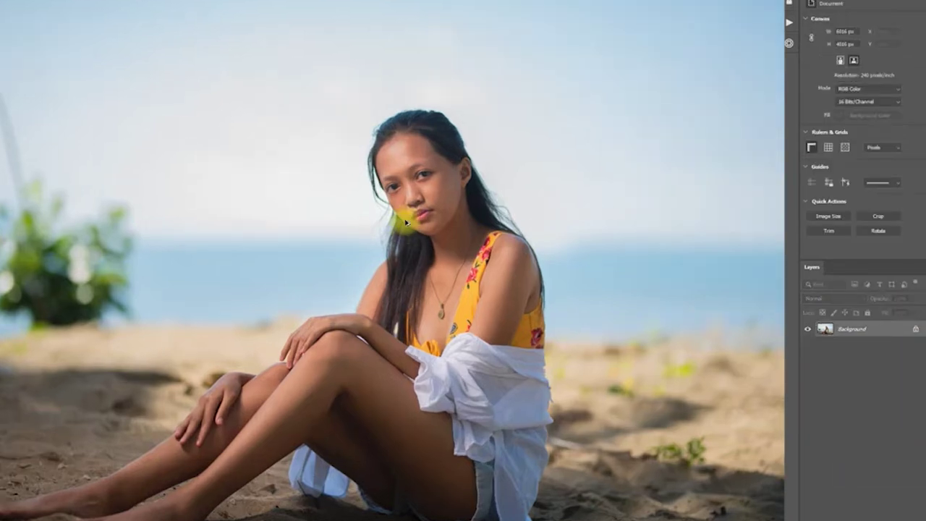
pyautogui.scroll(2, 447, 169)
pyautogui.scroll(2, 450, 172)
pyautogui.scroll(-5, 450, 172)
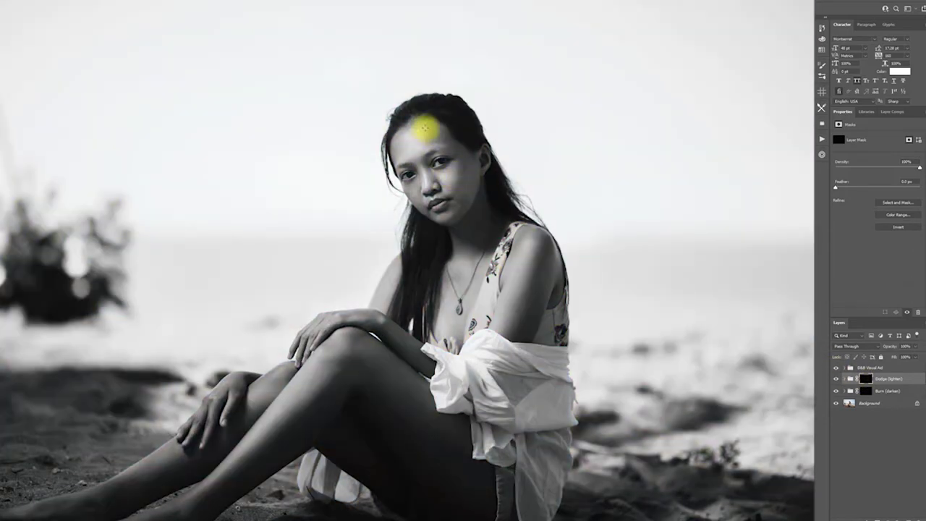
# Step: Hide the black-and-white visual aid and inspect the Dodge (lighter) mask as a red overlay
pyautogui.scroll(2, 483, 239)
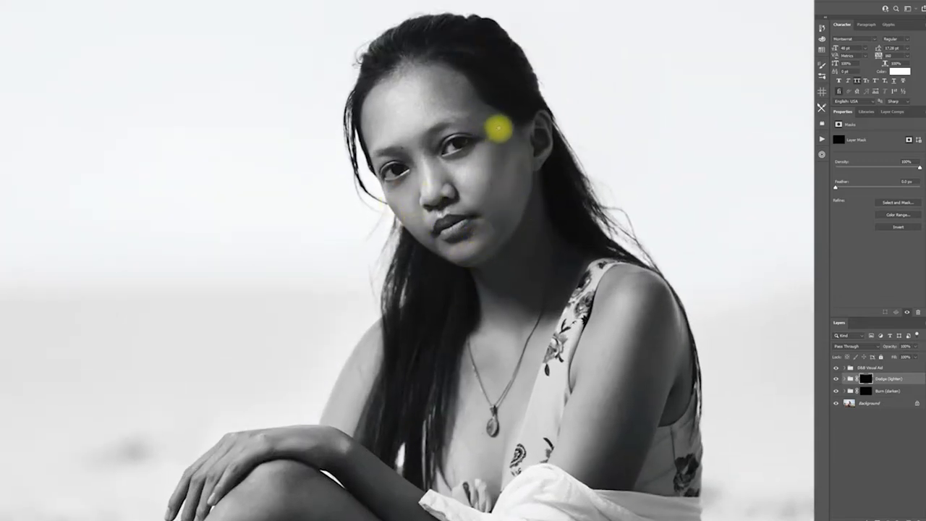
pyautogui.click(836, 368)
pyautogui.hotkey('ctrl', '0')
pyautogui.hotkey('alt', '[')
pyautogui.hotkey('alt', ']')
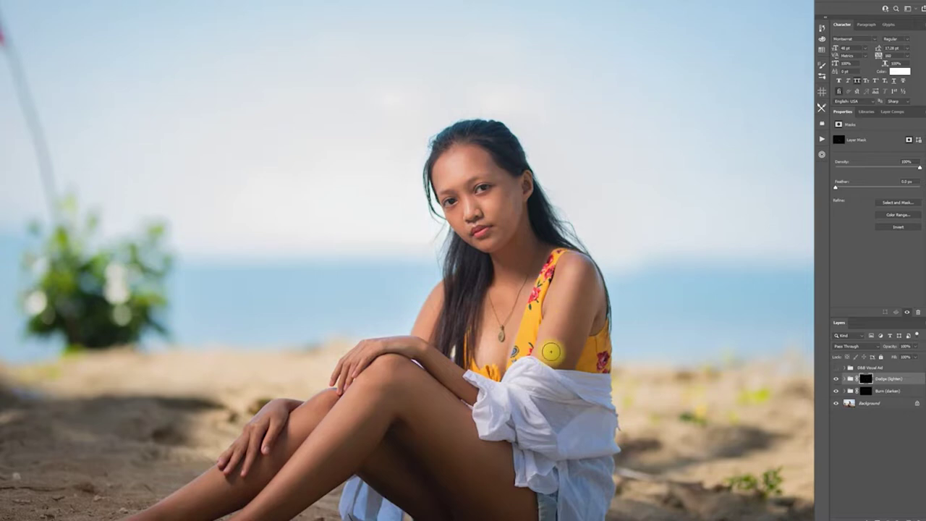
pyautogui.press('\\')
pyautogui.scroll(2, 450, 230)
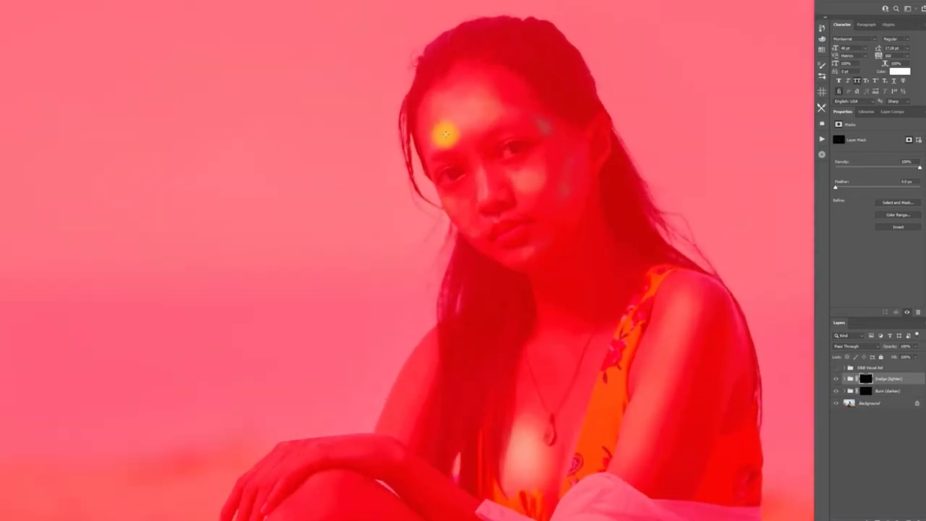
pyautogui.scroll(-3, 664, 121)
pyautogui.press('\\')
pyautogui.scroll(-3, 320, 316)
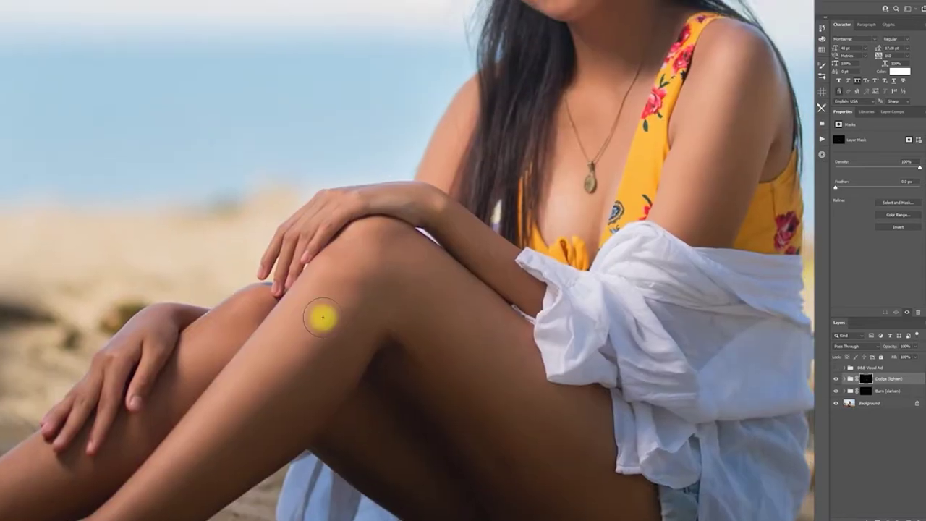
pyautogui.hscroll(-2, 374, 206)
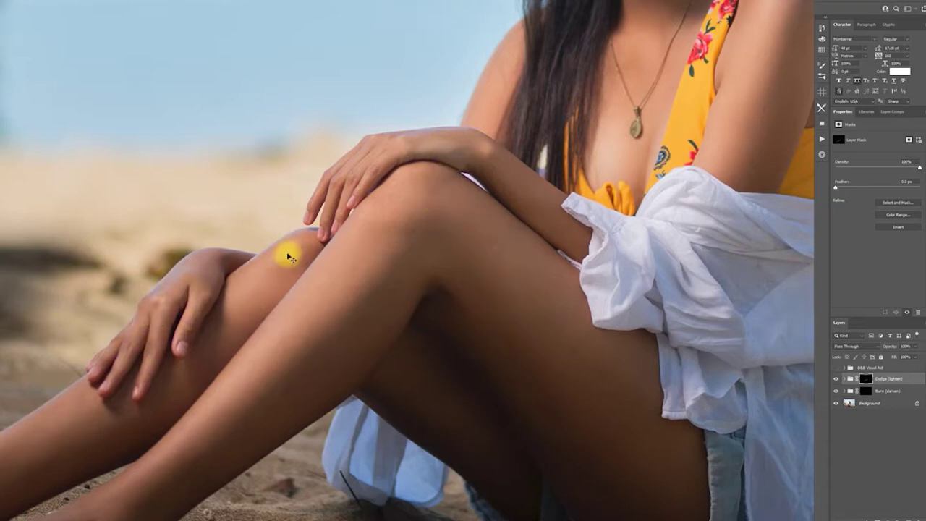
pyautogui.hotkey('ctrl', '0')
# Step: Group the Burn, Dodge and visual aid layers into Group 1
pyautogui.click(842, 391)
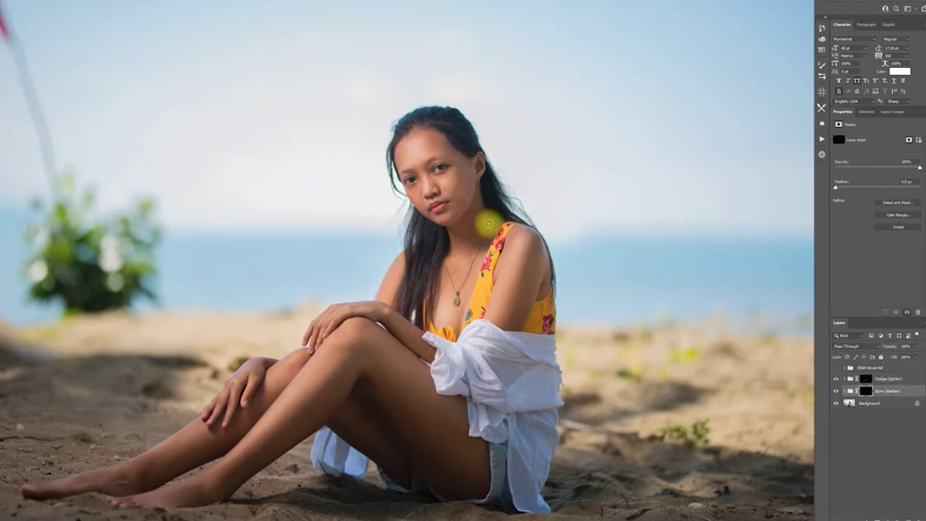
pyautogui.hotkey('alt', ']')
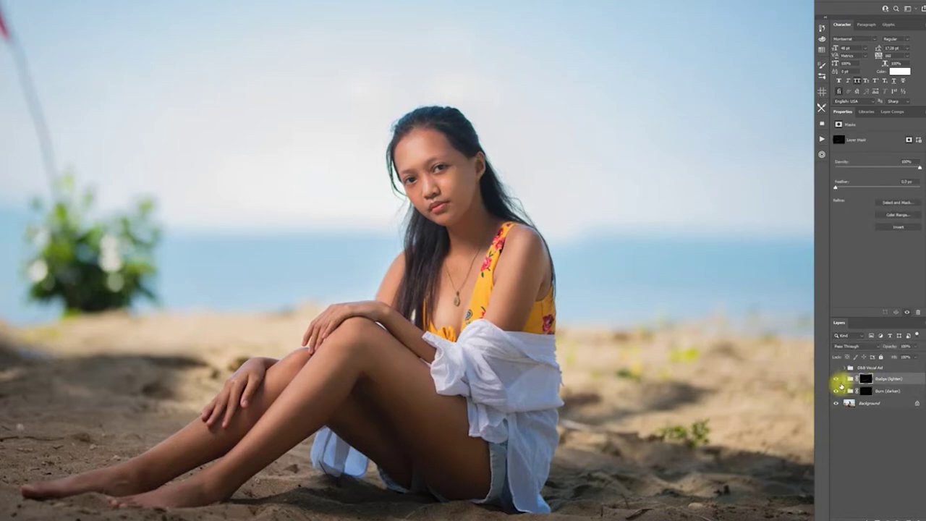
pyautogui.click(842, 389)
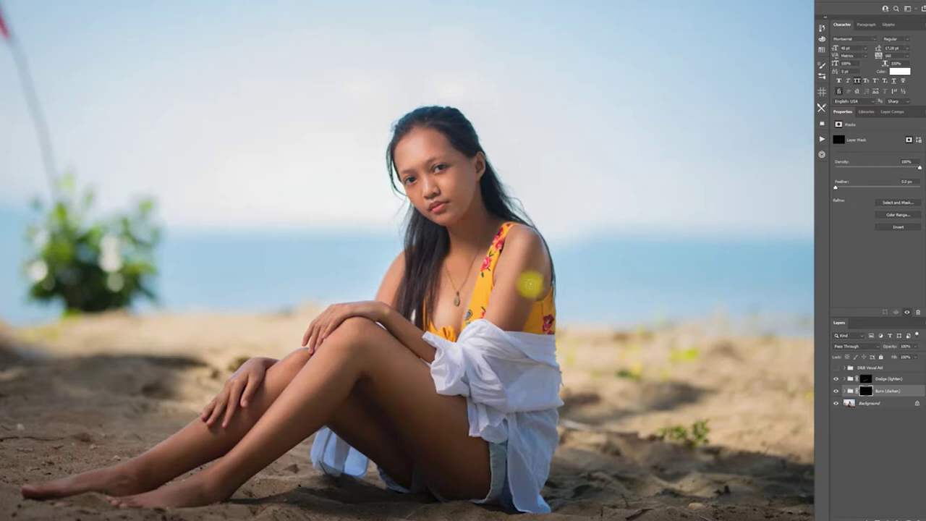
pyautogui.hotkey('ctrl', 'alt', 'a')
pyautogui.hotkey('ctrl', 'g')
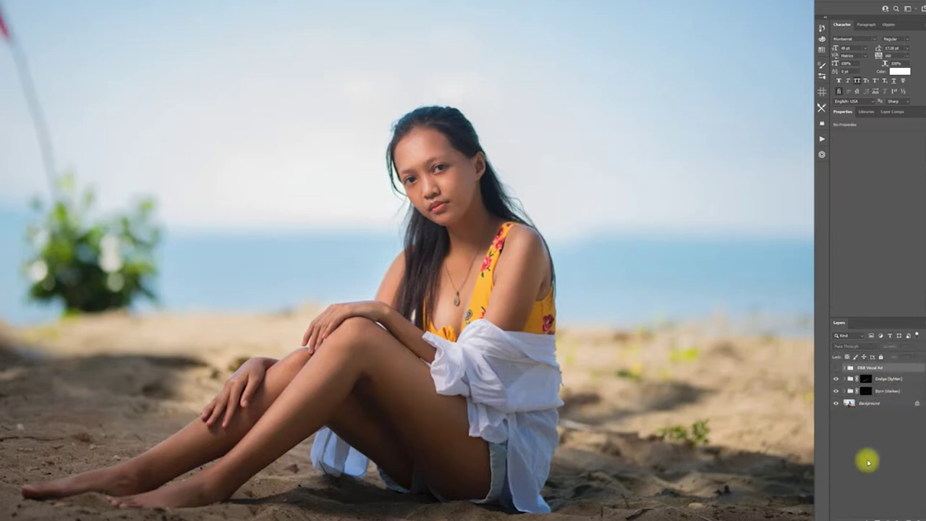
pyautogui.click(895, 518)
# Step: Add a Color Balance adjustment and a Curves adjustment with raised top and lowered midtones
pyautogui.click(888, 456)
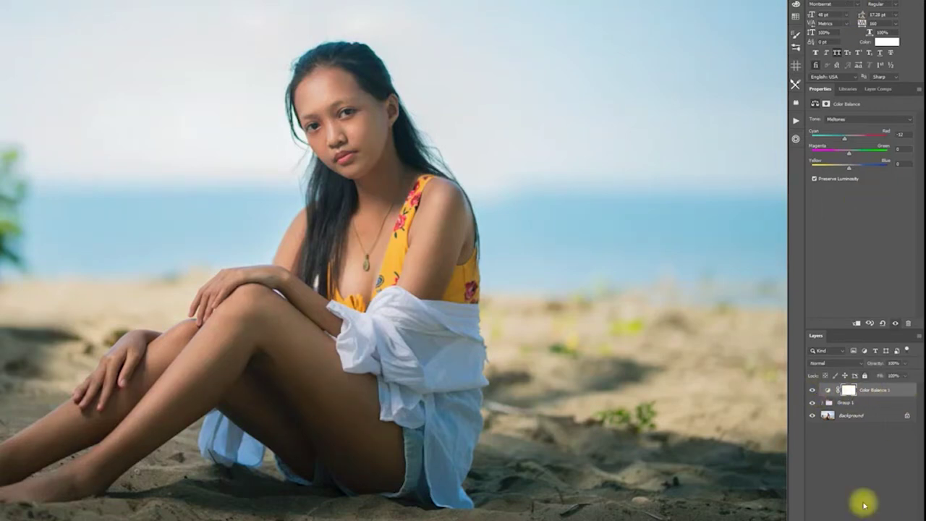
pyautogui.click(893, 513)
pyautogui.click(892, 497)
pyautogui.moveTo(895, 141)
pyautogui.mouseDown()
pyautogui.moveTo(910, 154)
pyautogui.moveTo(899, 132)
pyautogui.moveTo(911, 135)
pyautogui.moveTo(916, 166)
pyautogui.moveTo(916, 128)
pyautogui.mouseUp()
pyautogui.moveTo(892, 161); pyautogui.dragTo(890, 168)
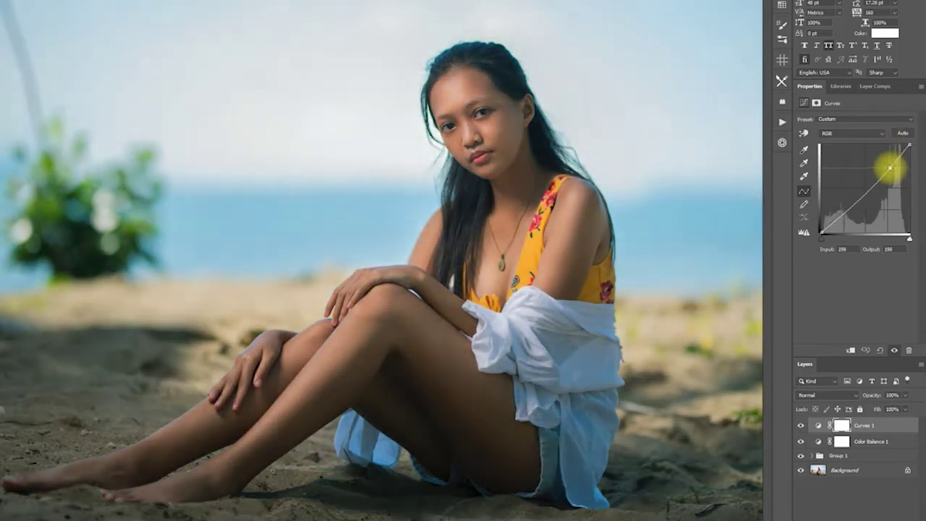
pyautogui.moveTo(844, 201); pyautogui.dragTo(844, 205)
pyautogui.click(908, 145)
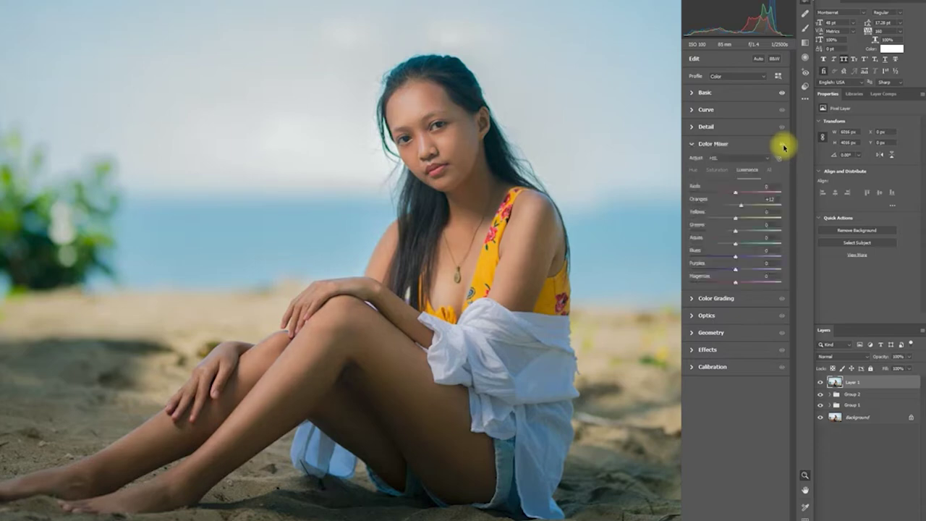
# Step: Set Camera Raw's curve to Highlights +16 and Darks +5
pyautogui.moveTo(730, 249); pyautogui.dragTo(709, 250)
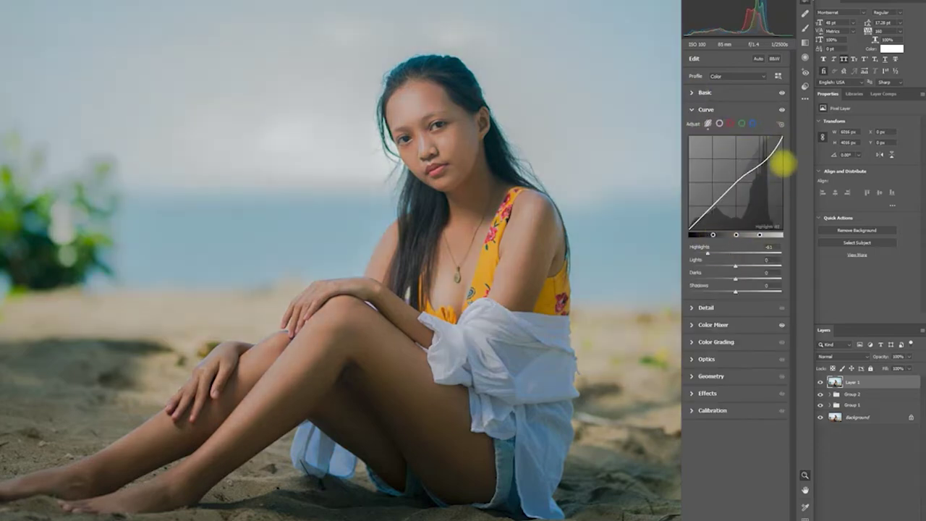
pyautogui.moveTo(783, 165); pyautogui.dragTo(786, 124)
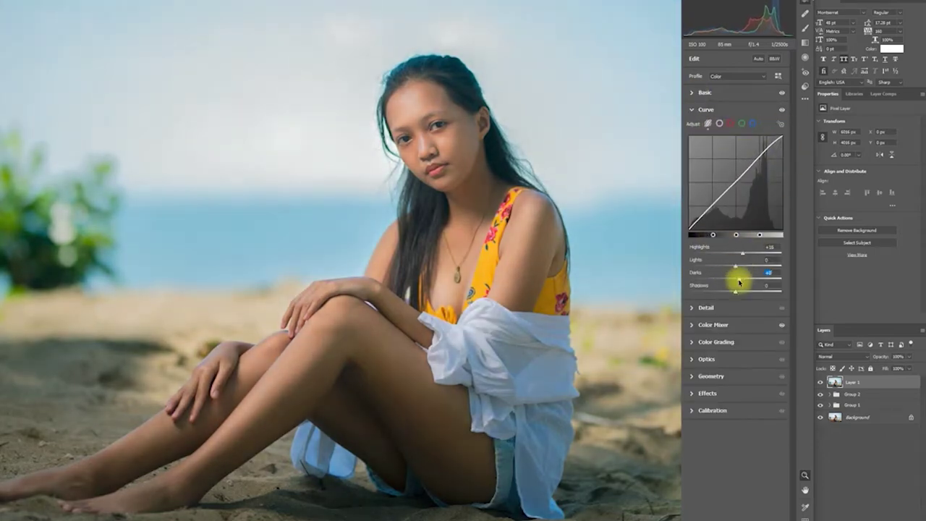
pyautogui.moveTo(738, 279); pyautogui.dragTo(737, 293)
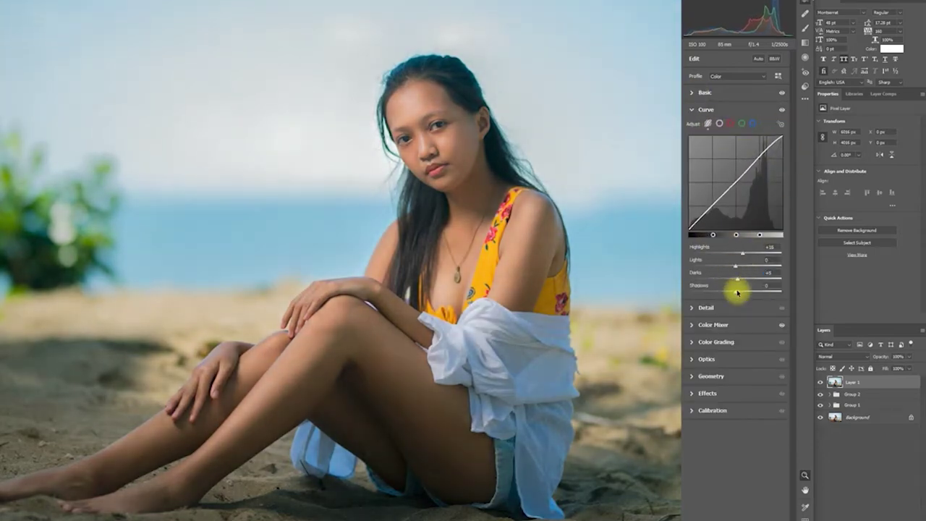
pyautogui.click(703, 308)
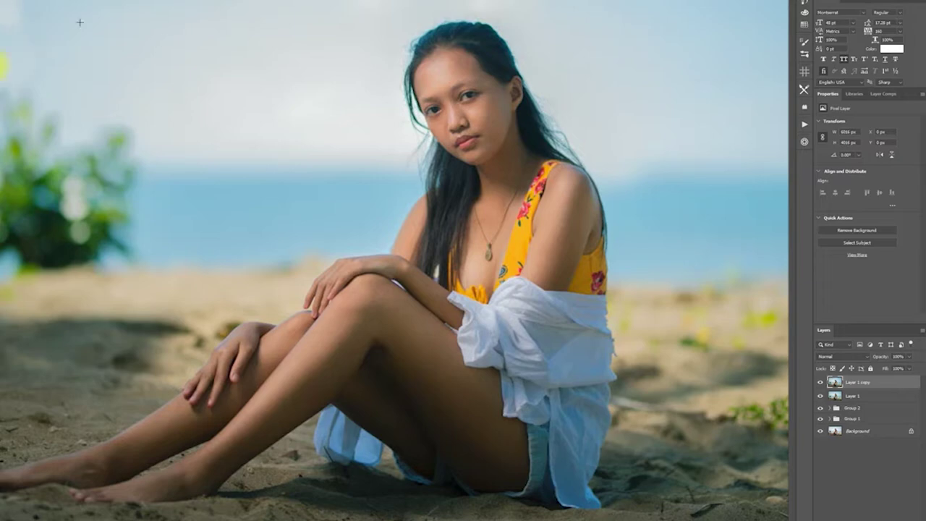
# Step: Heal out the left green bush, add Selective Color and red-shifted Color Balance, then flatten
pyautogui.moveTo(27, 96)
pyautogui.mouseDown()
pyautogui.moveTo(83, 118)
pyautogui.moveTo(100, 106)
pyautogui.moveTo(155, 217)
pyautogui.moveTo(120, 246)
pyautogui.mouseUp()
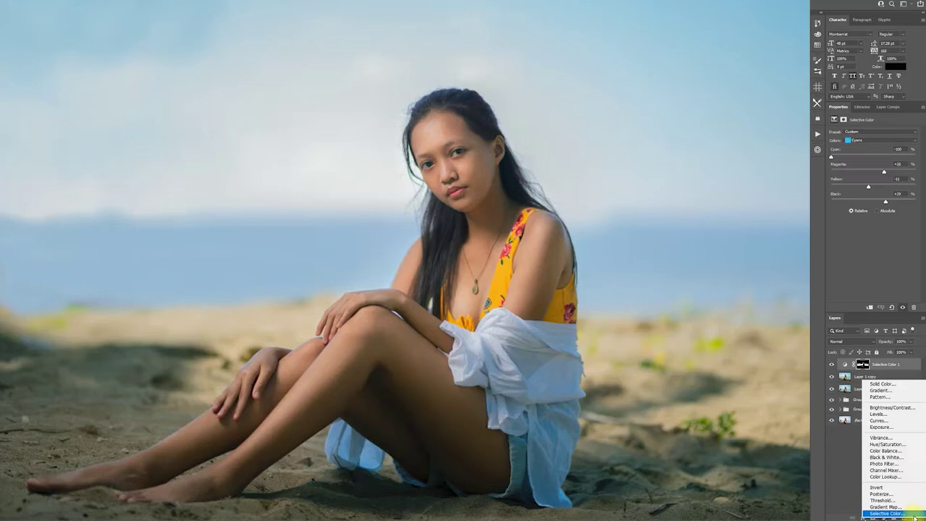
pyautogui.click(914, 514)
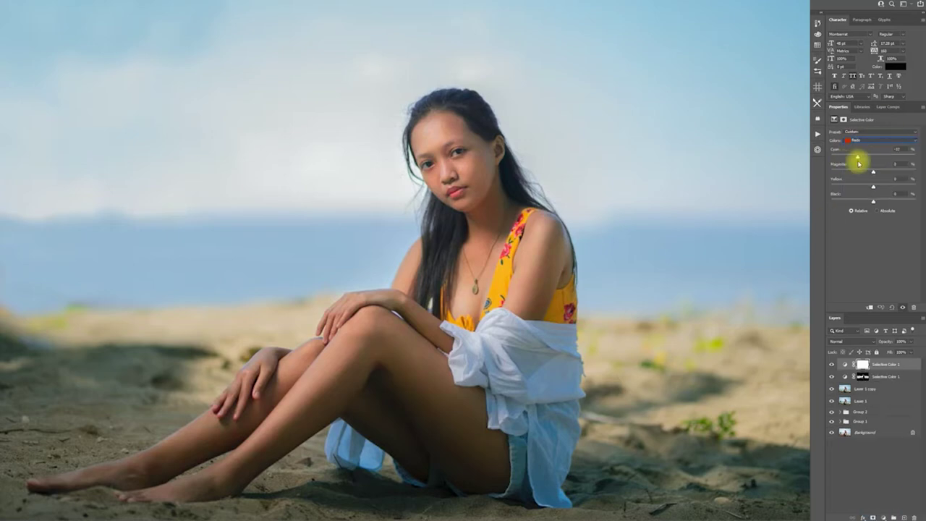
pyautogui.click(891, 518)
pyautogui.click(879, 413)
pyautogui.moveTo(863, 147)
pyautogui.mouseDown()
pyautogui.moveTo(852, 149)
pyautogui.moveTo(868, 152)
pyautogui.moveTo(860, 172)
pyautogui.mouseUp()
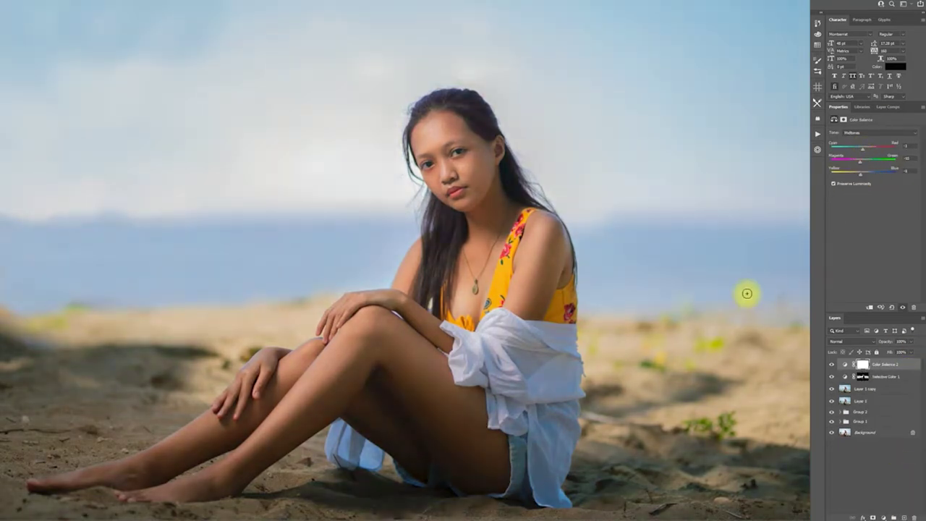
pyautogui.rightClick(865, 406)
pyautogui.click(884, 375)
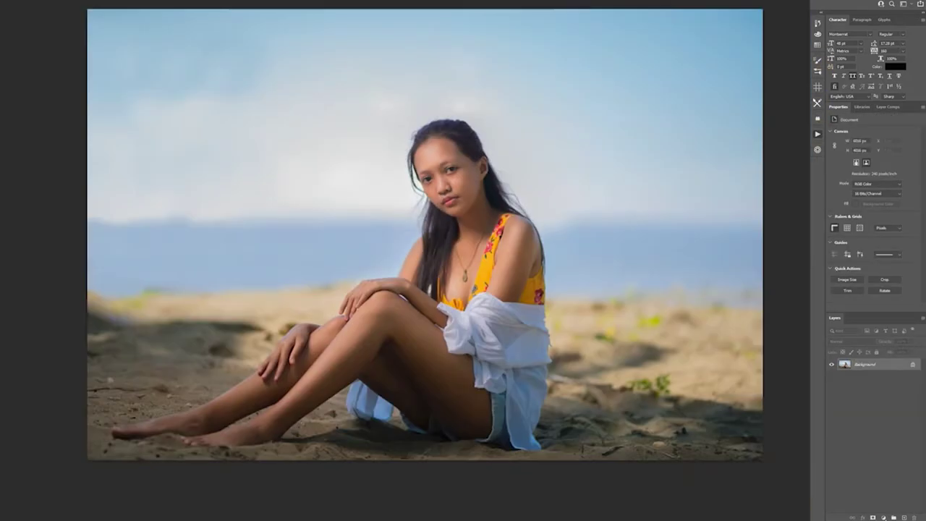
# Step: Paint the Peachy skin tone onto the legs with a white brush
pyautogui.press('x')
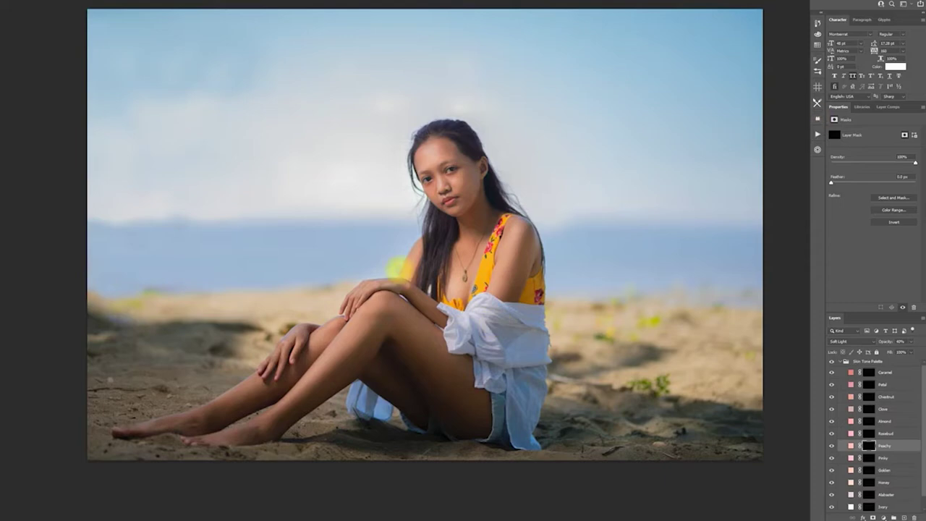
pyautogui.scroll(3, 402, 267)
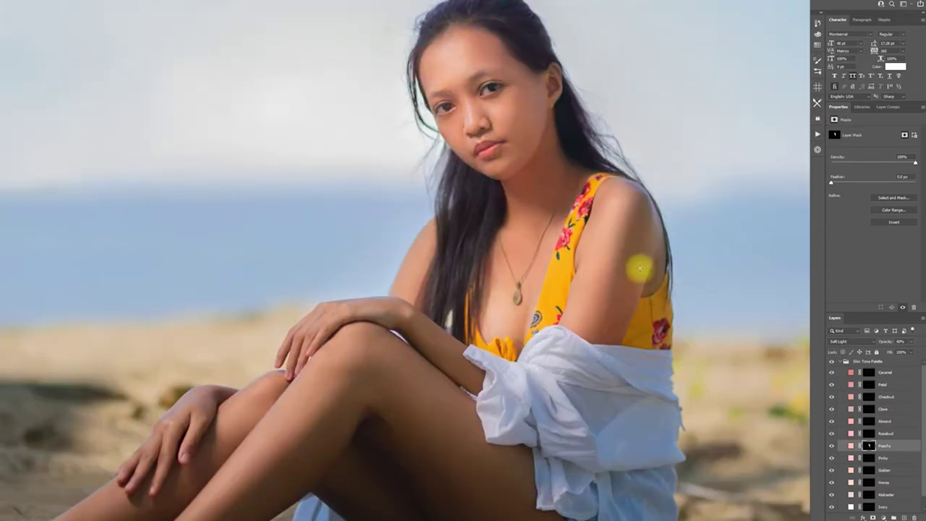
pyautogui.moveTo(531, 230); pyautogui.dragTo(632, 265)
pyautogui.moveTo(554, 277)
pyautogui.mouseDown()
pyautogui.moveTo(499, 352)
pyautogui.moveTo(2, 467)
pyautogui.mouseUp()
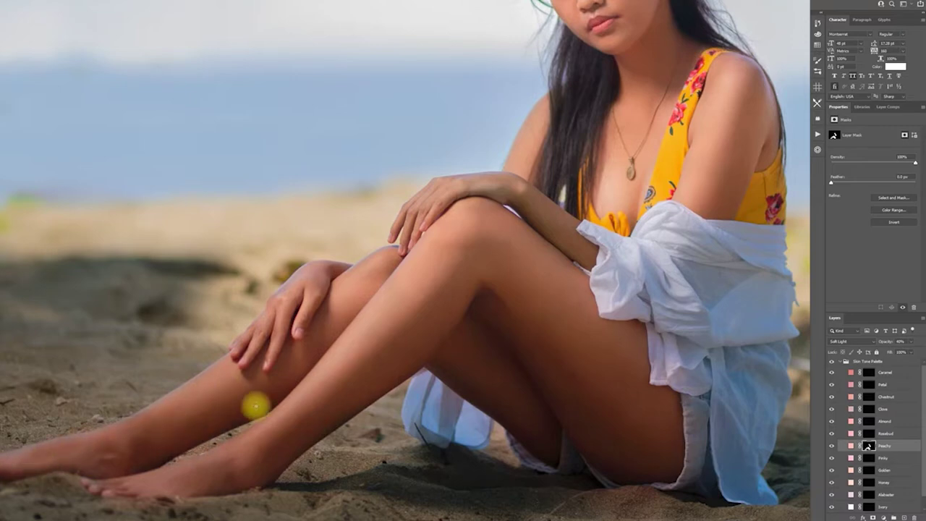
pyautogui.scroll(3, 249, 455)
# Step: Mask the Golden tone off the back foot's toes and the upper shin edge
pyautogui.hotkey('alt', '[')
pyautogui.hotkey('alt', '[')
pyautogui.press('\\')
pyautogui.press('x')
pyautogui.moveTo(160, 454)
pyautogui.mouseDown()
pyautogui.moveTo(465, 471)
pyautogui.moveTo(45, 424)
pyautogui.mouseUp()
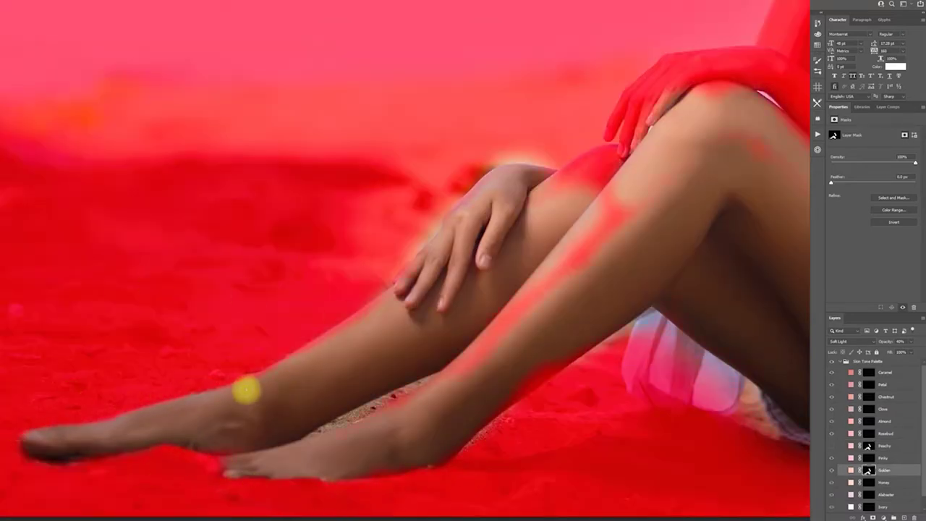
pyautogui.press('x')
pyautogui.scroll(3, 309, 380)
pyautogui.press('x')
pyautogui.moveTo(533, 140)
pyautogui.mouseDown()
pyautogui.moveTo(128, 372)
pyautogui.moveTo(321, 281)
pyautogui.mouseUp()
pyautogui.scroll(-3, 321, 281)
pyautogui.scroll(-1, 569, 325)
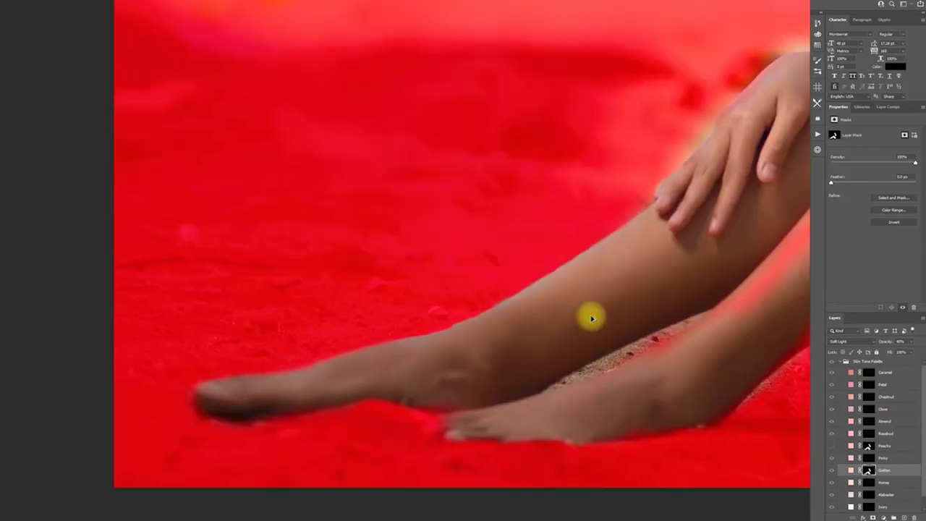
# Step: Refine the Golden mask around the hand, masking the sand beside it and clearing the fingertip
pyautogui.press('x')
pyautogui.hscroll(2, 726, 203)
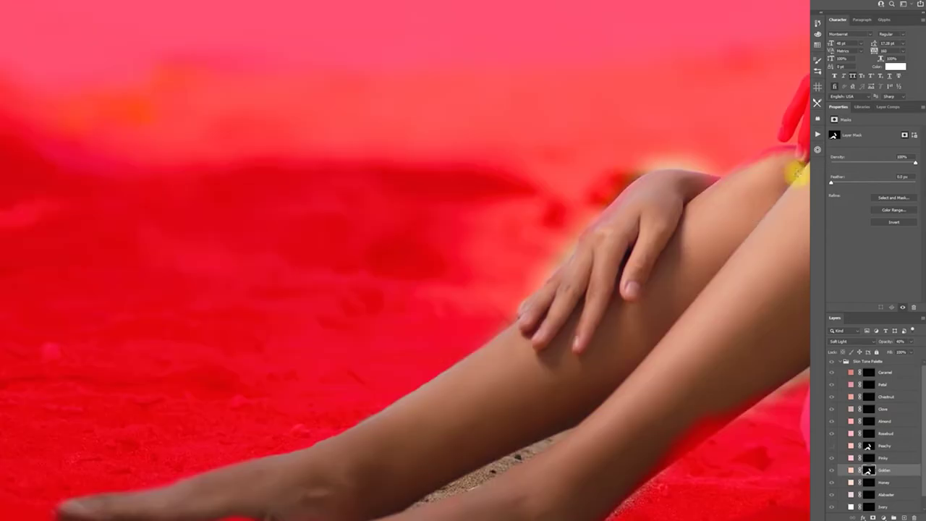
pyautogui.hscroll(3, 771, 182)
pyautogui.hscroll(1, 620, 176)
pyautogui.scroll(2, 561, 258)
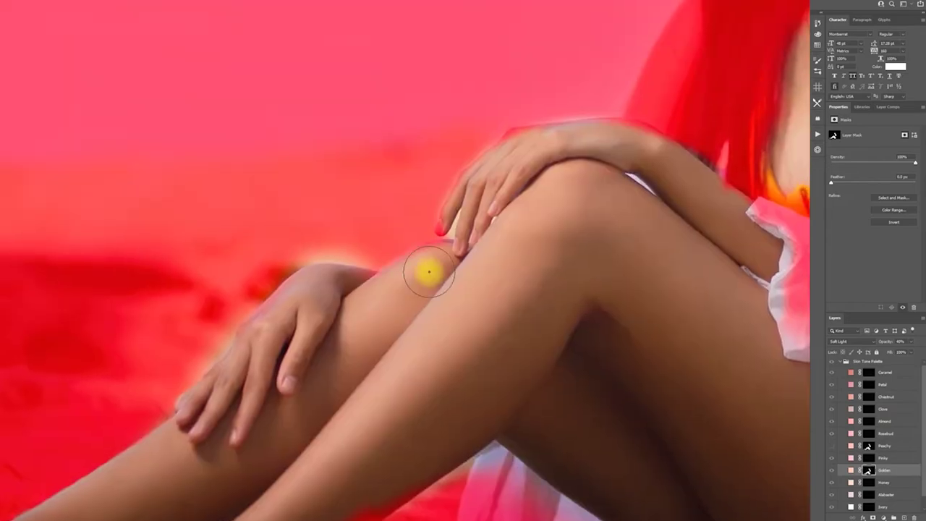
pyautogui.scroll(1, 384, 269)
pyautogui.scroll(1, 475, 253)
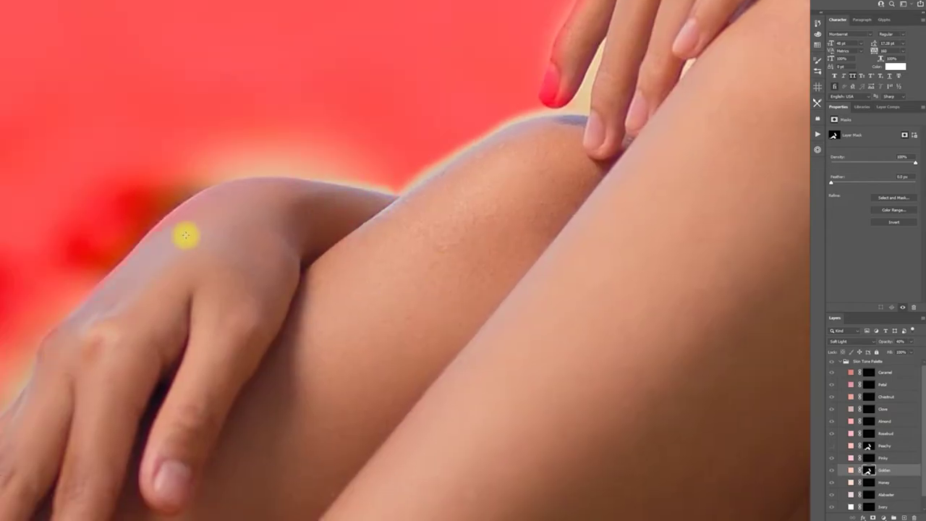
pyautogui.scroll(1, 180, 310)
pyautogui.press('x')
pyautogui.scroll(1, 91, 368)
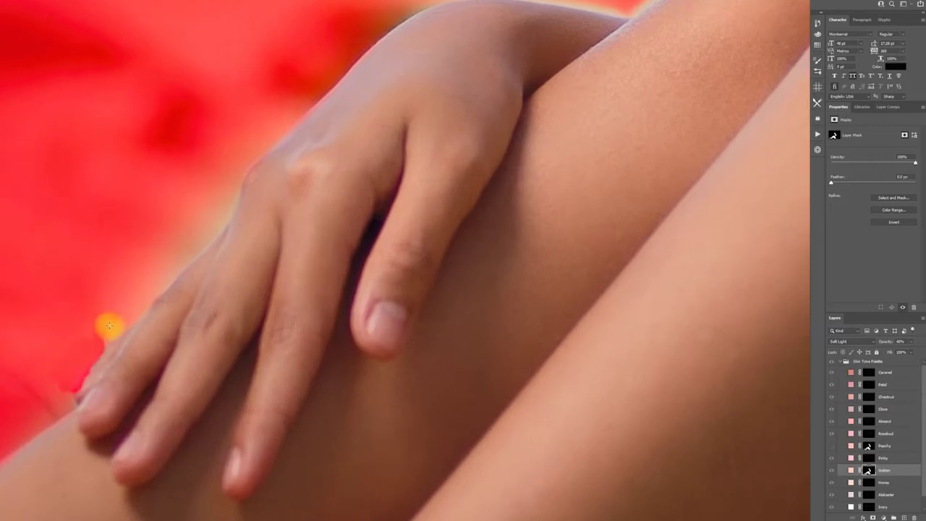
pyautogui.moveTo(82, 355); pyautogui.dragTo(57, 398)
pyautogui.scroll(-1, 57, 399)
pyautogui.moveTo(167, 306)
pyautogui.mouseDown()
pyautogui.moveTo(275, 200)
pyautogui.moveTo(516, 168)
pyautogui.moveTo(668, 94)
pyautogui.moveTo(496, 135)
pyautogui.mouseUp()
pyautogui.scroll(3, 597, 180)
pyautogui.hscroll(3, 597, 180)
pyautogui.press('x')
pyautogui.moveTo(585, 183); pyautogui.dragTo(582, 210)
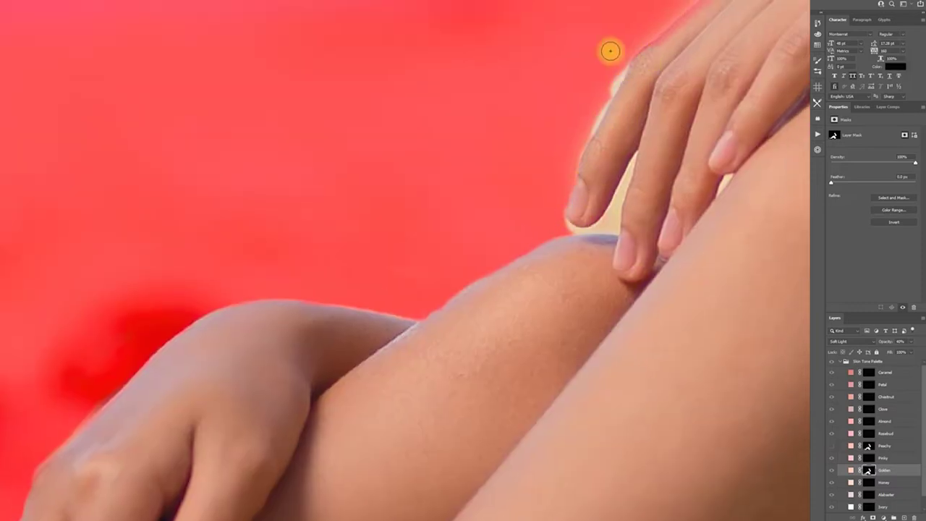
# Step: Mask the dress out of the Golden layer beside the chest
pyautogui.scroll(2, 583, 178)
pyautogui.scroll(2, 658, 181)
pyautogui.scroll(-2, 658, 182)
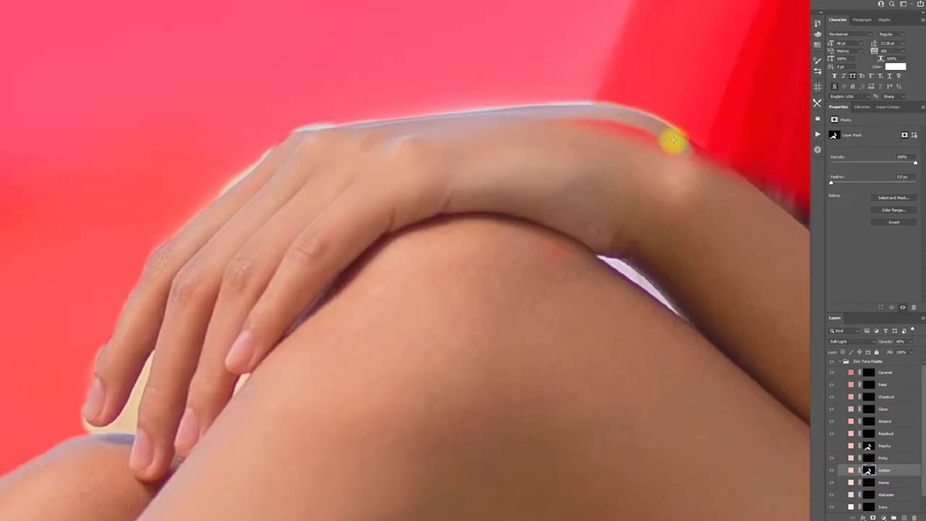
pyautogui.press('x')
pyautogui.scroll(-2, 93, 340)
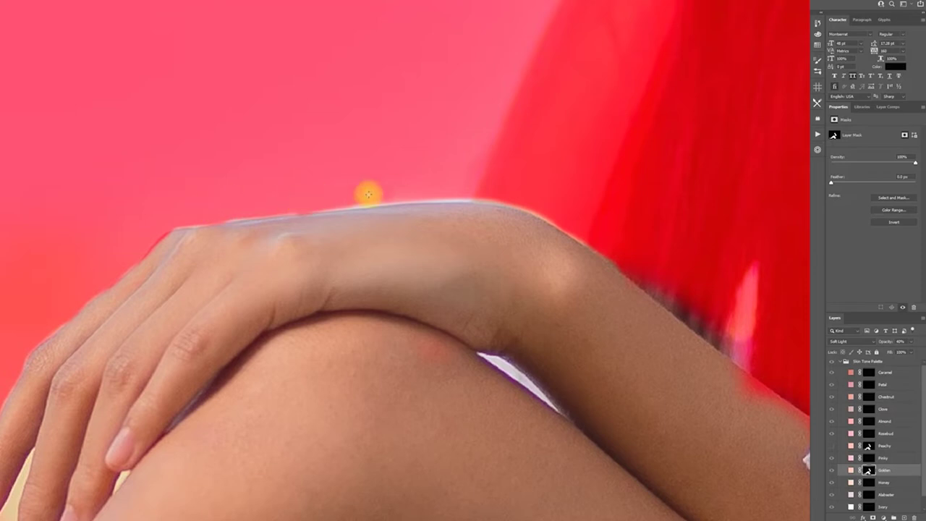
pyautogui.hscroll(2, 571, 233)
pyautogui.scroll(-5, 434, 231)
pyautogui.hscroll(3, 302, 227)
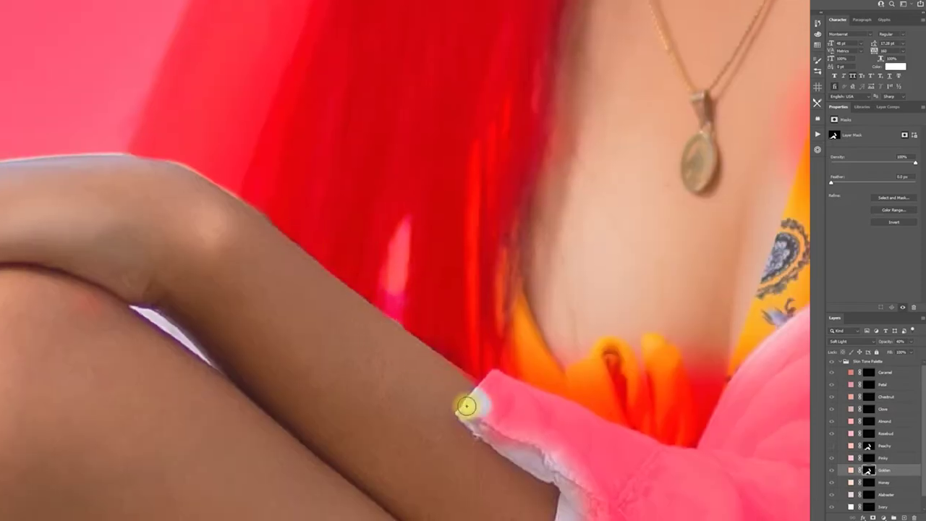
pyautogui.scroll(-3, 434, 311)
pyautogui.hscroll(3, 434, 311)
pyautogui.press('x')
pyautogui.press('x')
pyautogui.moveTo(405, 195)
pyautogui.mouseDown()
pyautogui.moveTo(449, 253)
pyautogui.moveTo(538, 244)
pyautogui.moveTo(616, 305)
pyautogui.moveTo(658, 214)
pyautogui.mouseUp()
pyautogui.press('x')
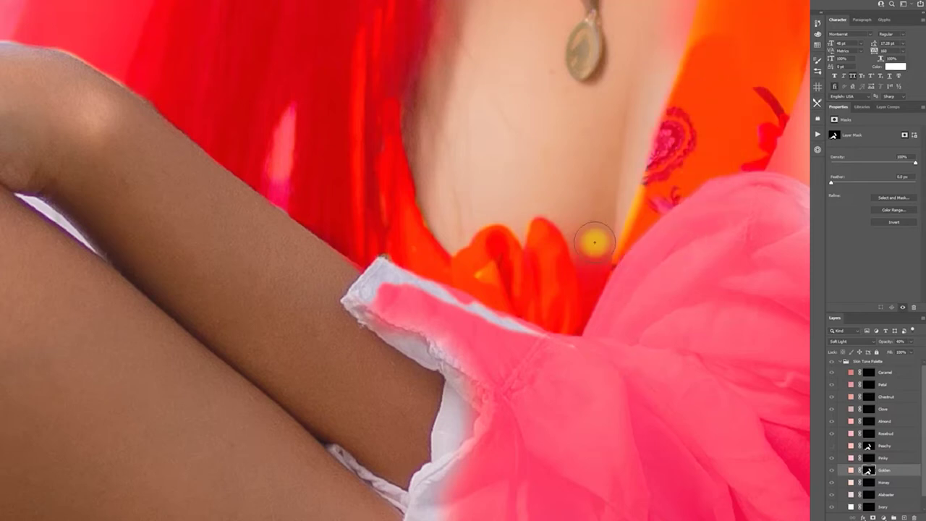
# Step: Mask out the dress around the tattoo and along the pink shirt edge
pyautogui.moveTo(593, 240); pyautogui.dragTo(412, 322)
pyautogui.moveTo(402, 277); pyautogui.dragTo(430, 352)
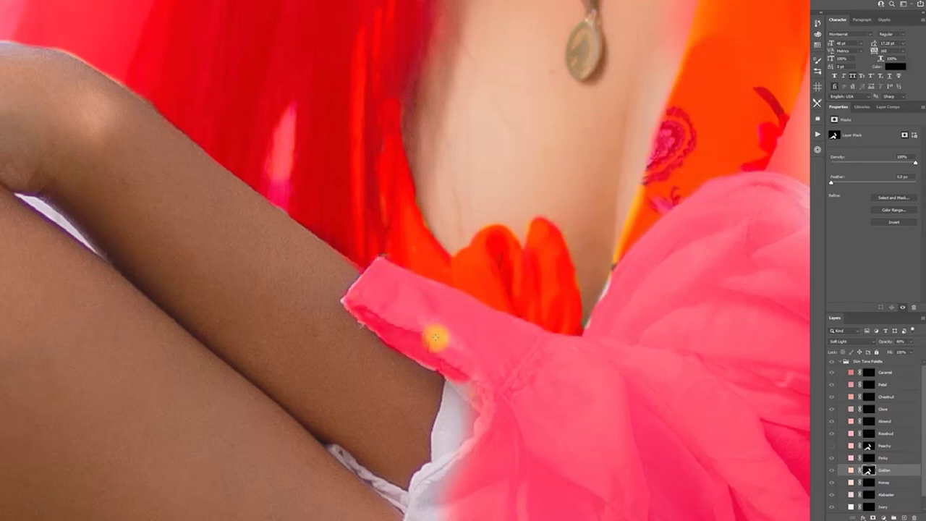
pyautogui.scroll(2, 434, 340)
pyautogui.moveTo(475, 325); pyautogui.dragTo(482, 430)
pyautogui.scroll(2, 482, 429)
pyautogui.moveTo(470, 390)
pyautogui.mouseDown()
pyautogui.moveTo(538, 398)
pyautogui.moveTo(502, 194)
pyautogui.mouseUp()
# Step: Mask out the white fabric beside the leg, its diagonal edge and the orange dress strap
pyautogui.moveTo(719, 366)
pyautogui.mouseDown()
pyautogui.moveTo(516, 162)
pyautogui.moveTo(614, 479)
pyautogui.moveTo(765, 374)
pyautogui.mouseUp()
pyautogui.moveTo(600, 44)
pyautogui.mouseDown()
pyautogui.moveTo(640, 252)
pyautogui.moveTo(614, 427)
pyautogui.moveTo(275, 510)
pyautogui.moveTo(87, 326)
pyautogui.mouseUp()
pyautogui.moveTo(103, 141)
pyautogui.mouseDown()
pyautogui.moveTo(66, 165)
pyautogui.moveTo(79, 77)
pyautogui.moveTo(435, 331)
pyautogui.moveTo(481, 418)
pyautogui.moveTo(4, 368)
pyautogui.mouseUp()
pyautogui.hotkey('ctrl', '0')
pyautogui.moveTo(659, 205)
pyautogui.mouseDown()
pyautogui.moveTo(600, 246)
pyautogui.moveTo(534, 439)
pyautogui.moveTo(601, 273)
pyautogui.moveTo(753, 217)
pyautogui.moveTo(778, 347)
pyautogui.moveTo(608, 368)
pyautogui.moveTo(582, 467)
pyautogui.mouseUp()
# Step: Undo the stray mask mark over the eye, hide the overlay and collapse Skin Tone Palette
pyautogui.press('x')
pyautogui.scroll(-3, 548, 415)
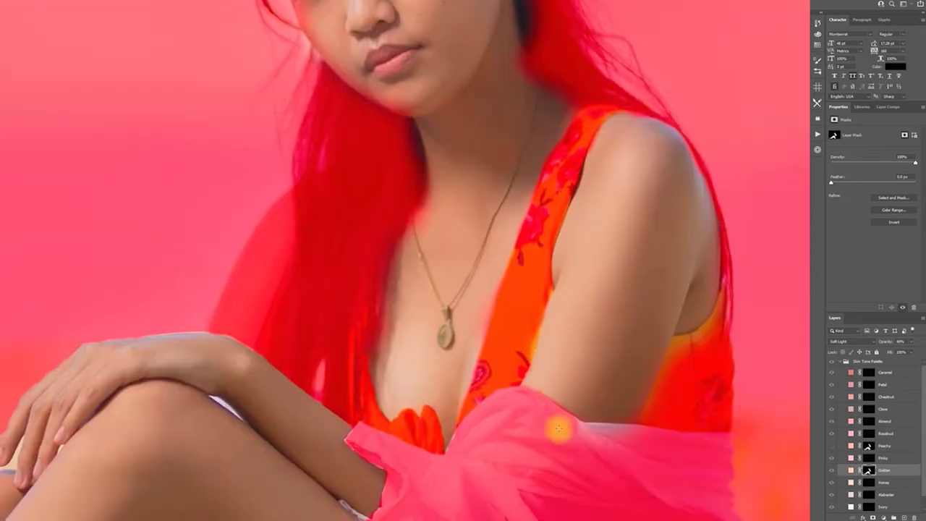
pyautogui.scroll(6, 470, 151)
pyautogui.hotkey('ctrl', 'z')
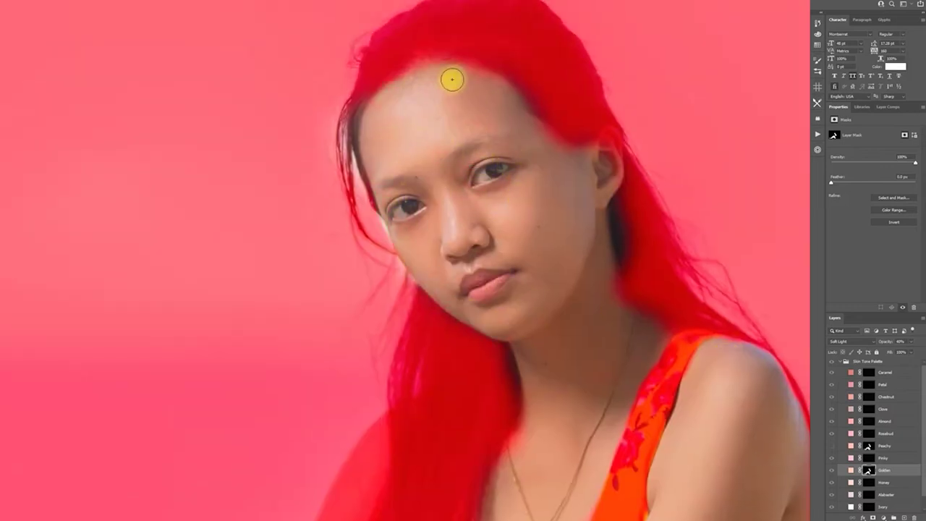
pyautogui.press('x')
pyautogui.scroll(-3, 434, 327)
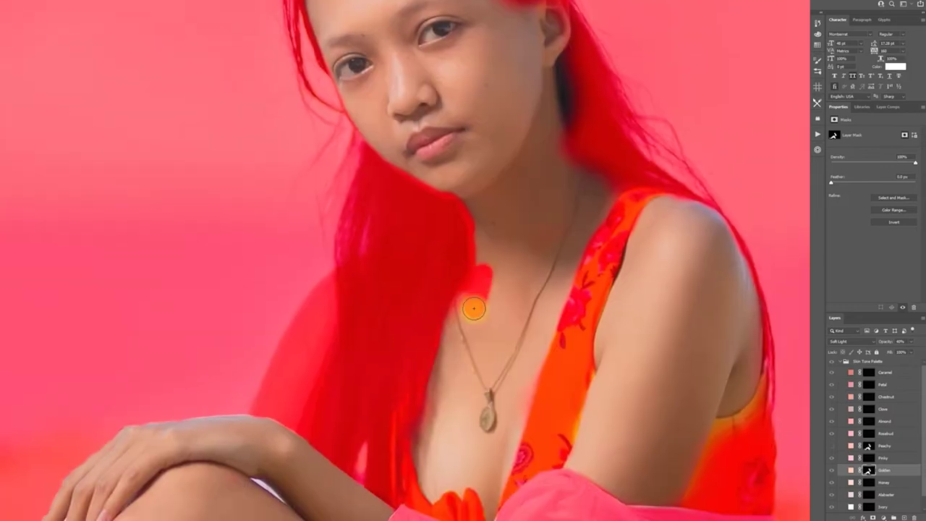
pyautogui.scroll(2, 438, 186)
pyautogui.scroll(2, 454, 210)
pyautogui.scroll(2, 455, 211)
pyautogui.press('x')
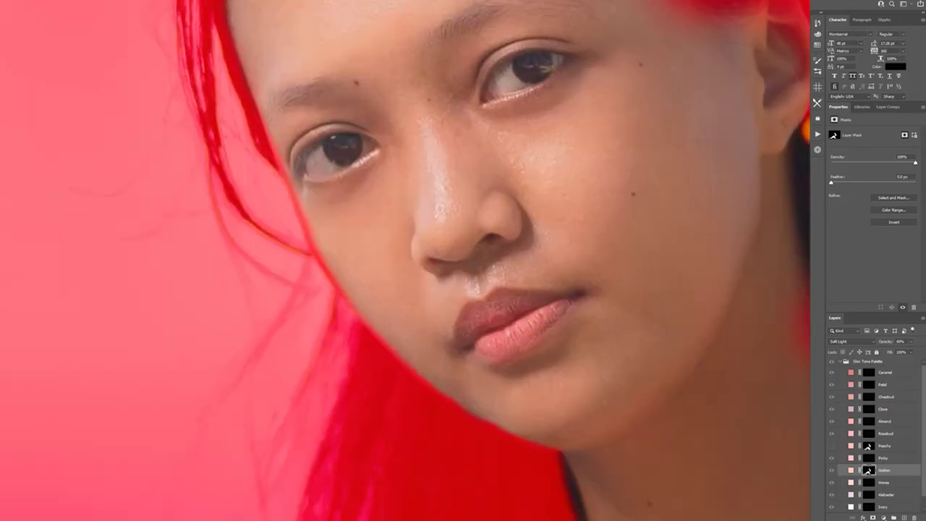
pyautogui.scroll(3, 755, 231)
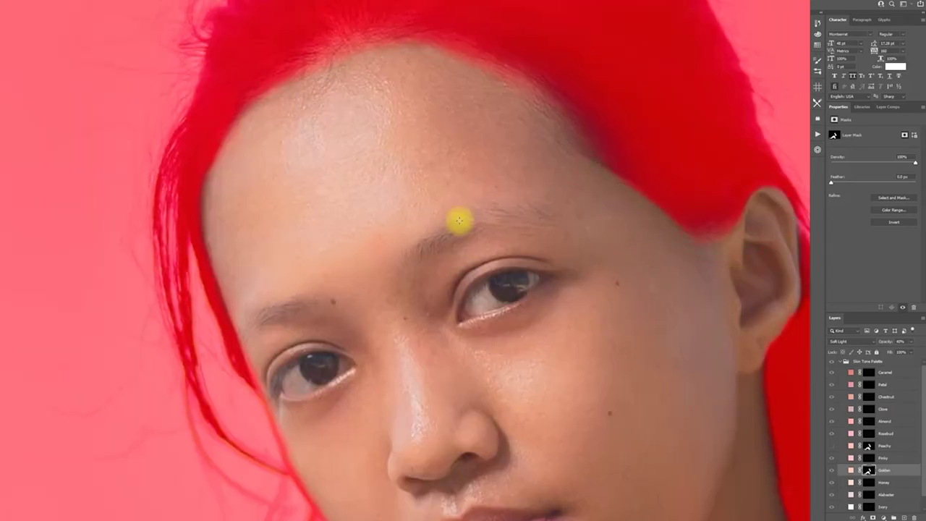
pyautogui.hotkey('ctrl', '0')
pyautogui.press('\\')
pyautogui.press('x')
pyautogui.click(817, 103)
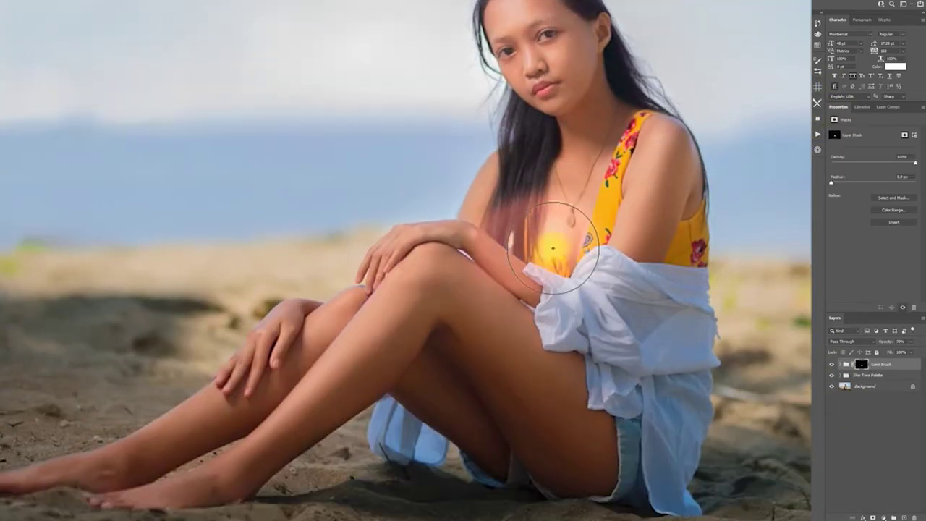
# Step: Paint the Sand Brush warmth over the sand, clear the shoreline, and set opacity to about 59%
pyautogui.moveTo(766, 492); pyautogui.dragTo(752, 246)
pyautogui.moveTo(694, 506); pyautogui.dragTo(275, 434)
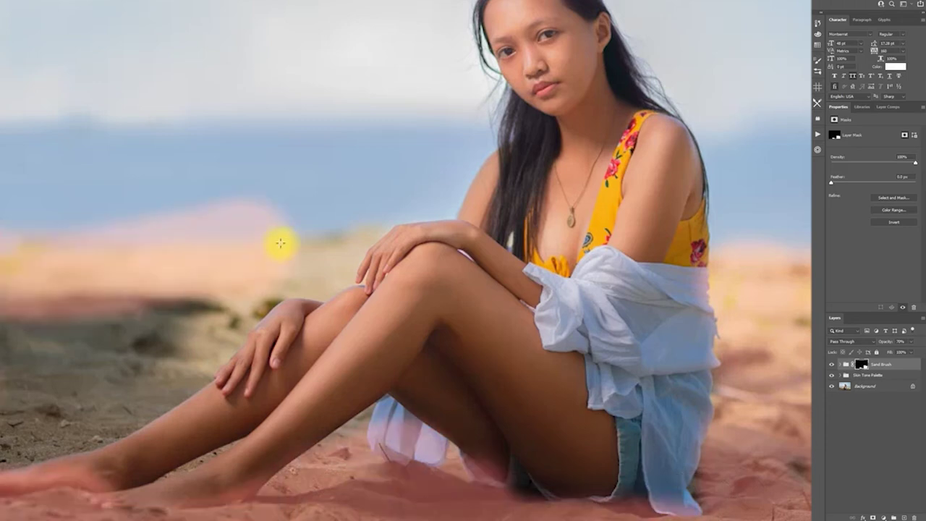
pyautogui.moveTo(279, 242); pyautogui.dragTo(73, 361)
pyautogui.moveTo(49, 232)
pyautogui.mouseDown()
pyautogui.moveTo(347, 212)
pyautogui.moveTo(364, 437)
pyautogui.moveTo(238, 486)
pyautogui.moveTo(53, 475)
pyautogui.moveTo(3, 481)
pyautogui.moveTo(238, 488)
pyautogui.moveTo(88, 492)
pyautogui.mouseUp()
pyautogui.press('x')
pyautogui.moveTo(466, 379)
pyautogui.mouseDown()
pyautogui.moveTo(310, 451)
pyautogui.moveTo(30, 498)
pyautogui.mouseUp()
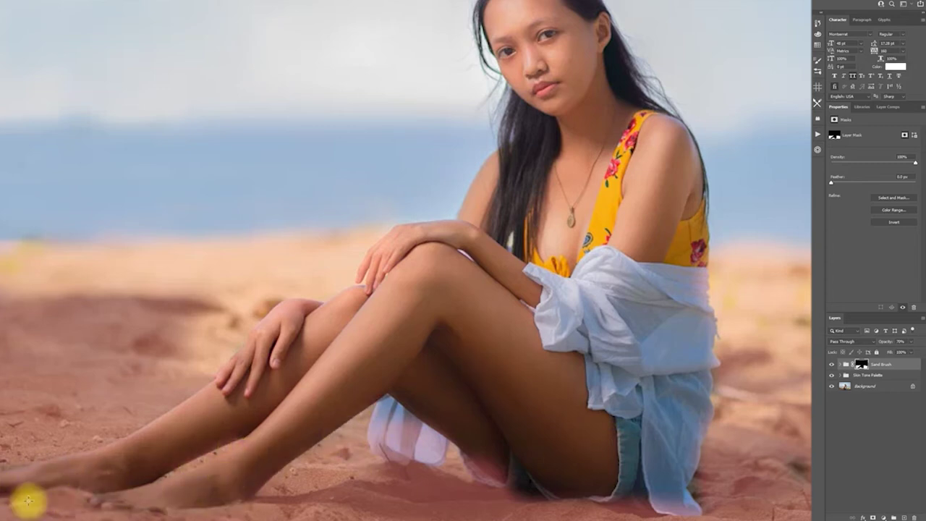
pyautogui.moveTo(878, 340); pyautogui.dragTo(833, 366)
pyautogui.moveTo(541, 409); pyautogui.dragTo(396, 456)
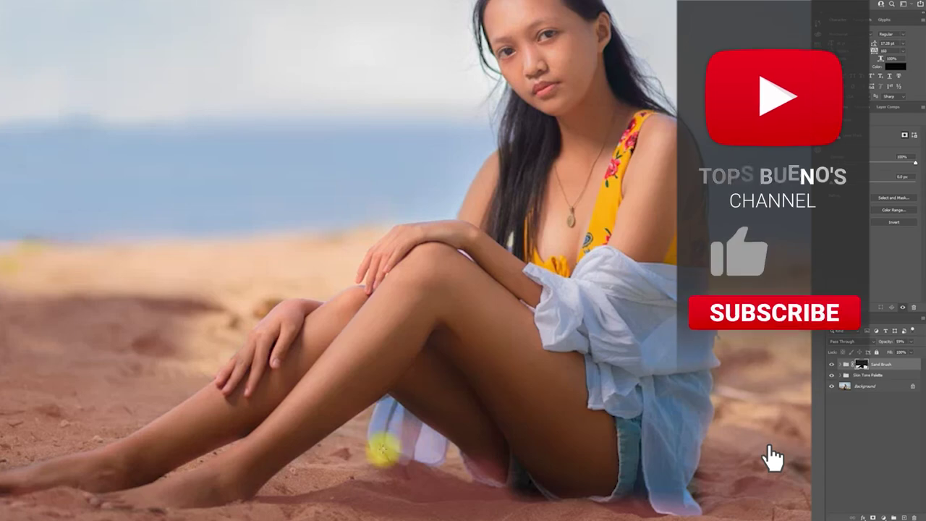
# Step: Change the Sand Brush group's blend mode to Soft Light
pyautogui.scroll(-2, 533, 450)
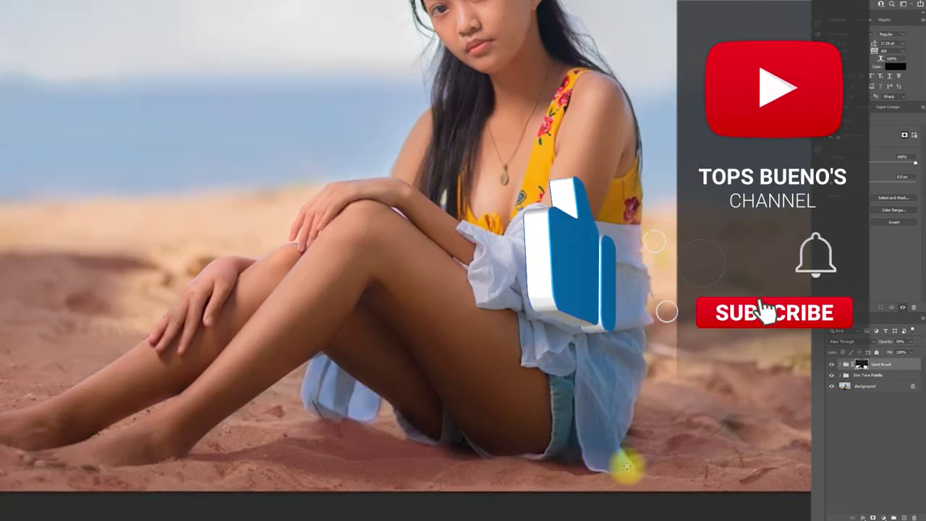
pyautogui.moveTo(626, 466); pyautogui.dragTo(571, 441)
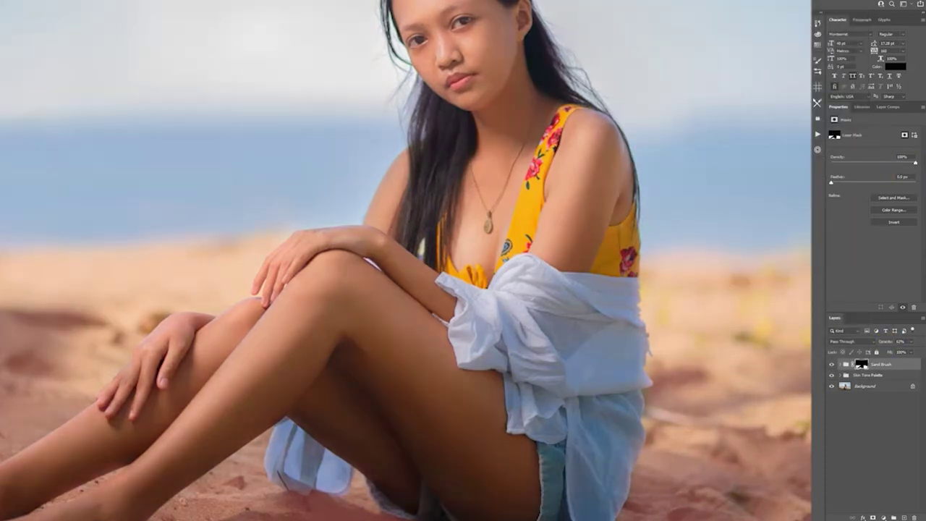
pyautogui.click(852, 341)
pyautogui.click(853, 434)
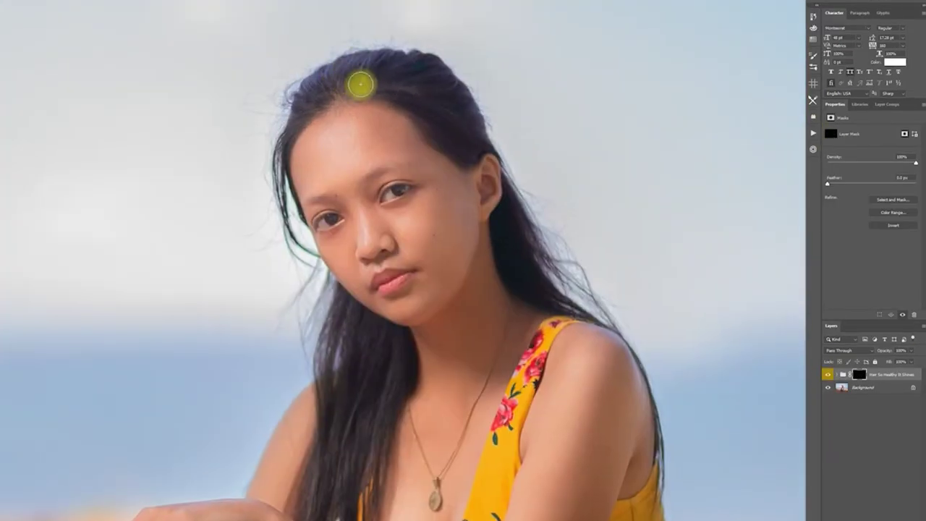
# Step: Brush a shine across the top of the hair and set the toning group to 70% opacity
pyautogui.moveTo(379, 82); pyautogui.dragTo(424, 120)
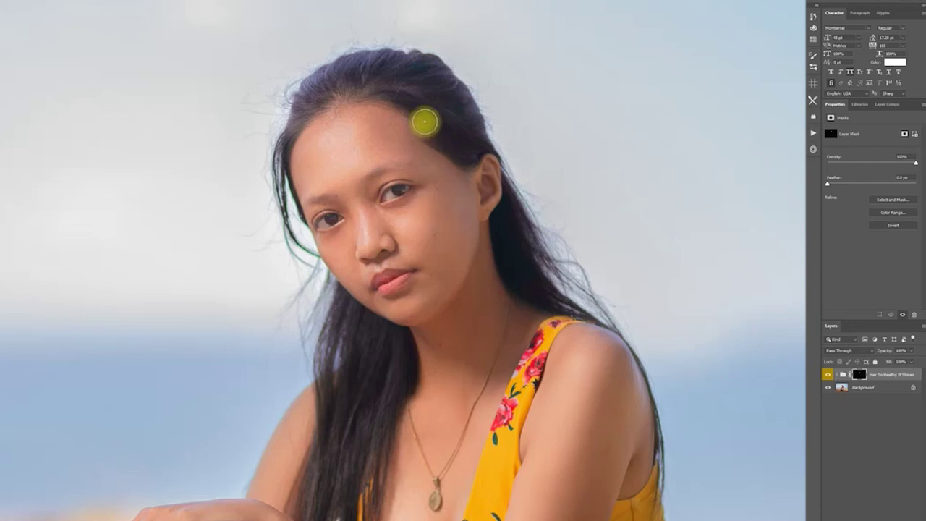
pyautogui.hotkey('ctrl', '0')
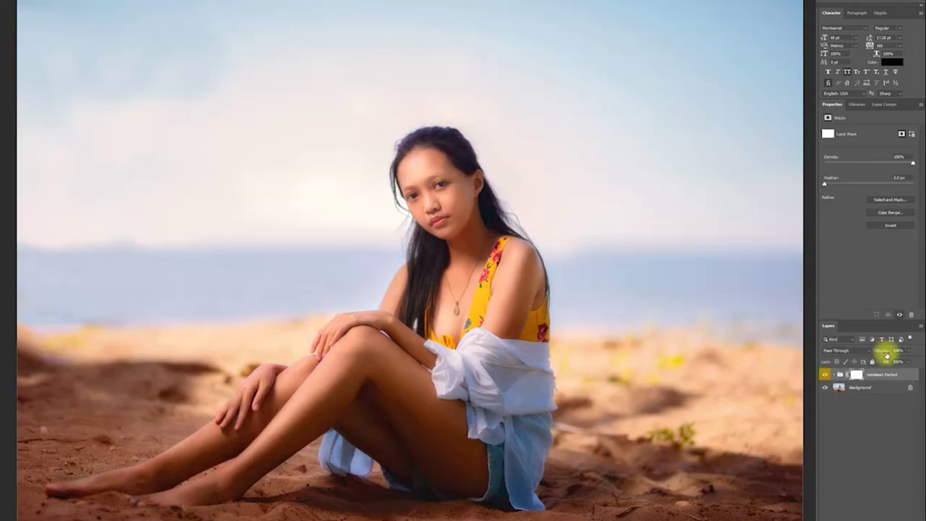
pyautogui.moveTo(887, 355); pyautogui.dragTo(865, 354)
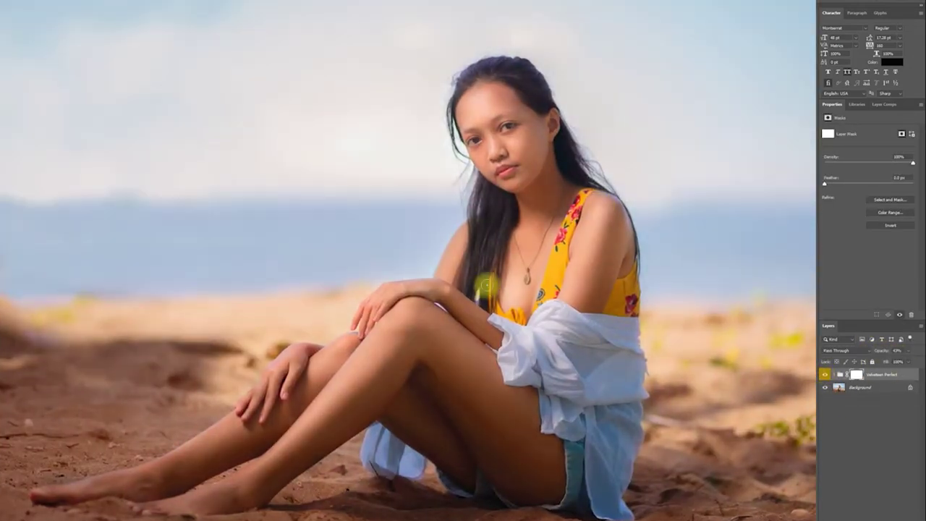
pyautogui.press('c')
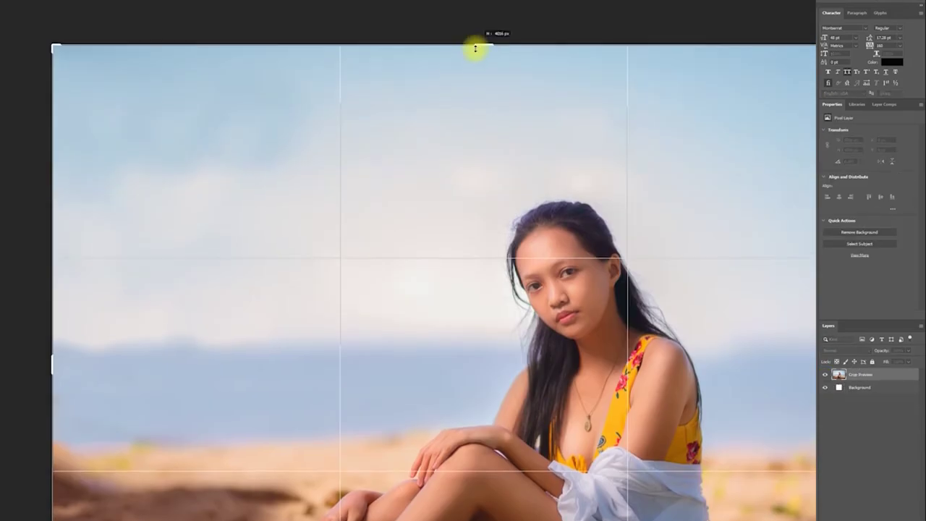